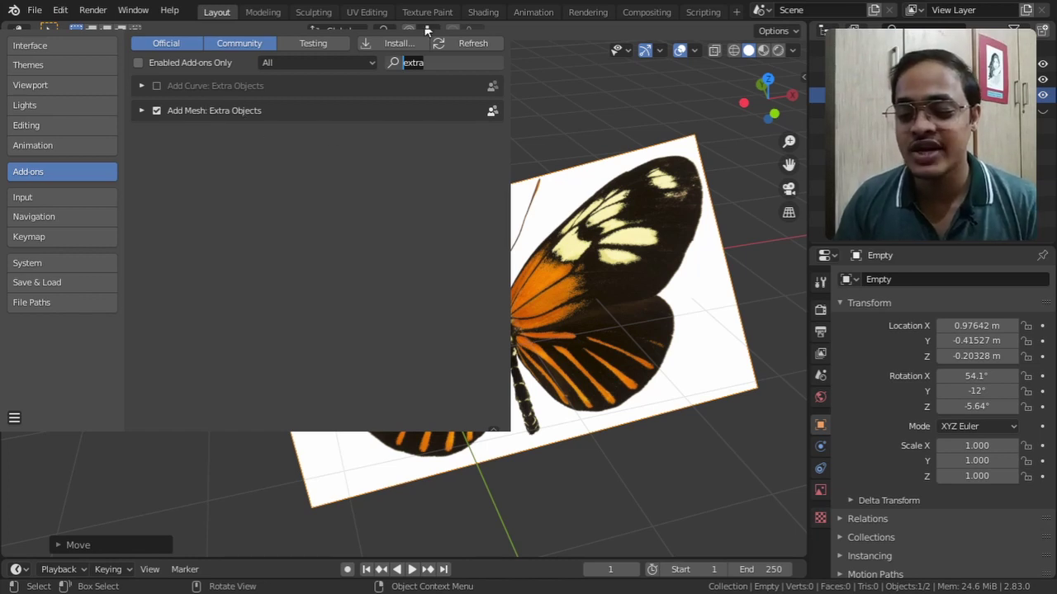
# Close the preferences and hide the butterfly reference image in the viewport
pyautogui.click(495, 22)
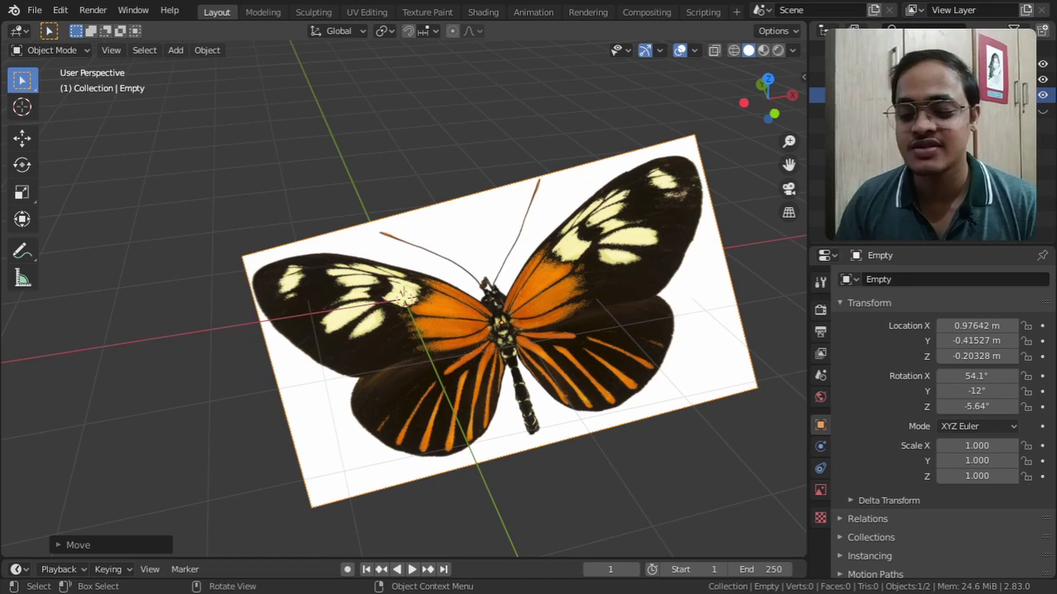
pyautogui.click(176, 50)
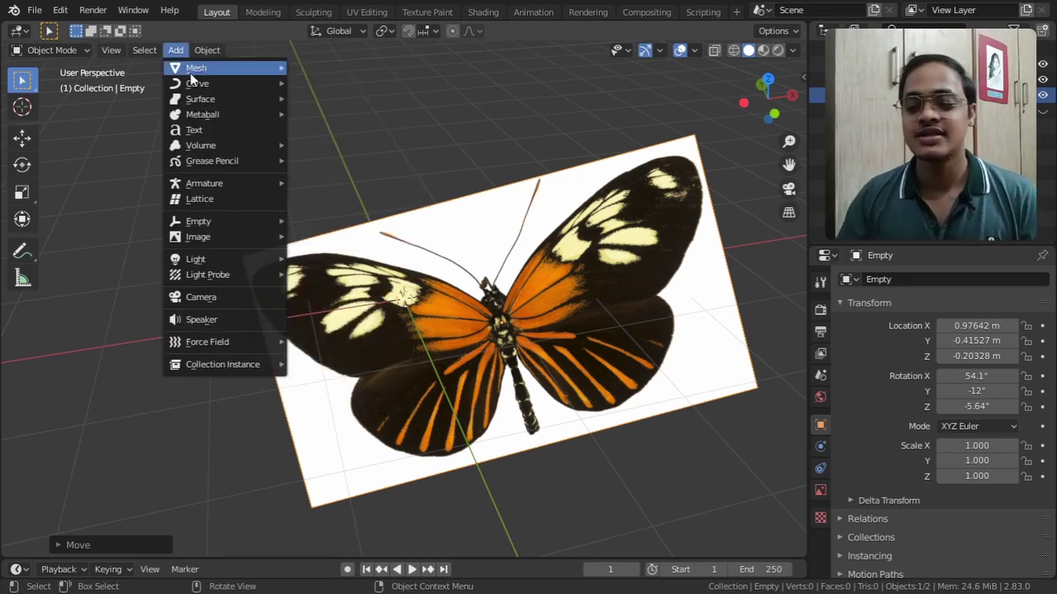
pyautogui.moveTo(196, 67)
pyautogui.moveTo(350, 259)
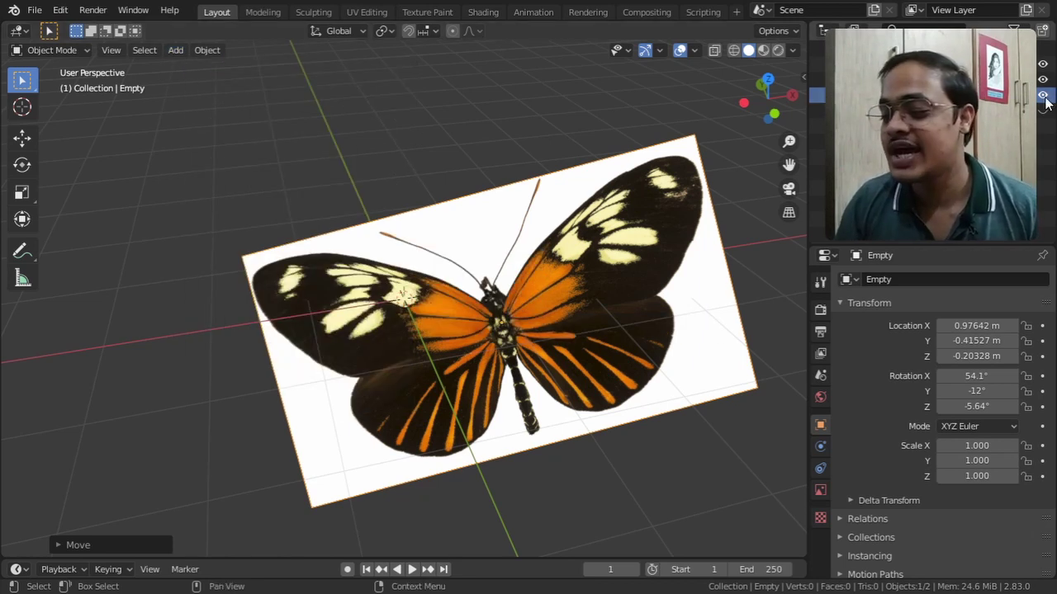
pyautogui.click(1042, 94)
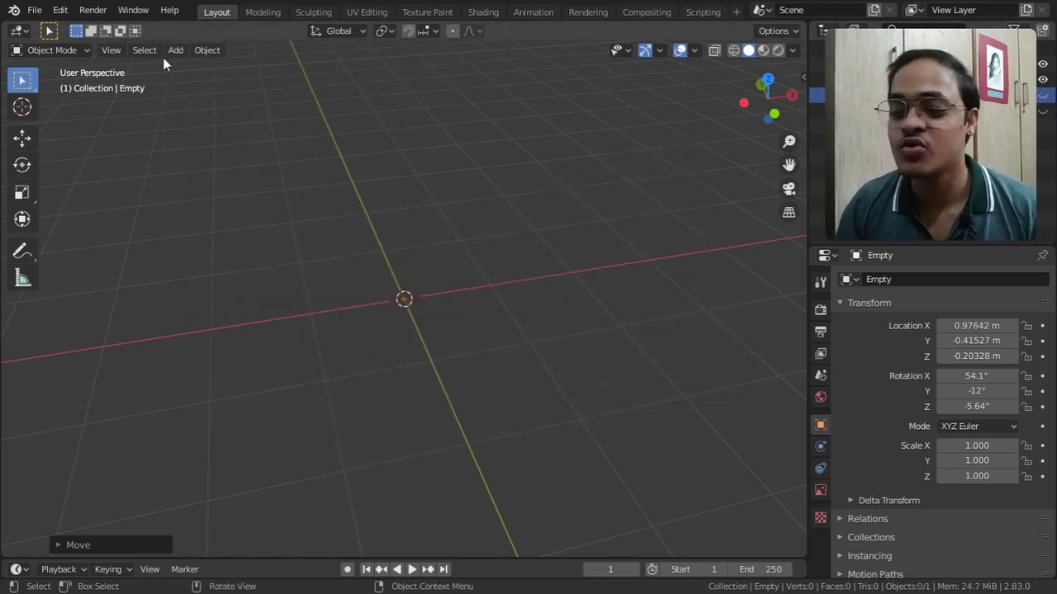
# Switch to the top view and add a Single Vert mesh of the type Origin & Vert Mirrored
pyautogui.click(768, 77)
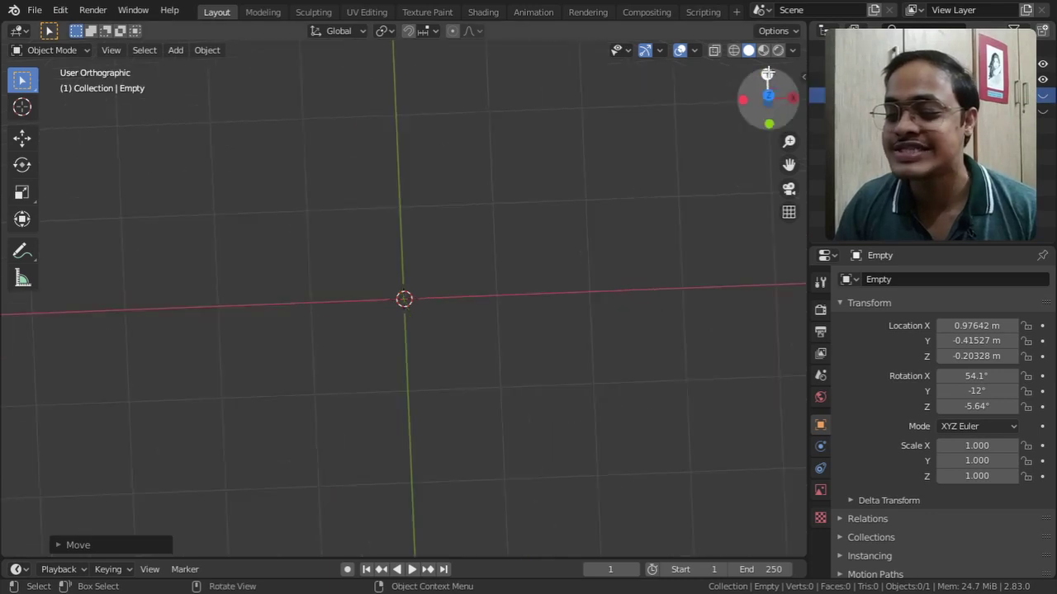
pyautogui.click(175, 50)
pyautogui.moveTo(202, 67)
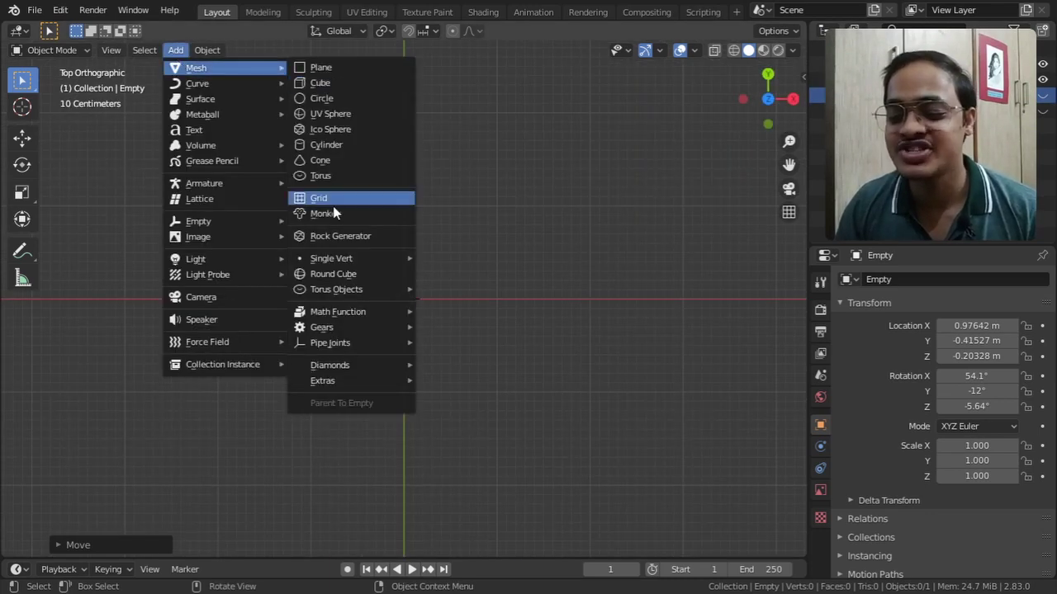
pyautogui.moveTo(337, 264)
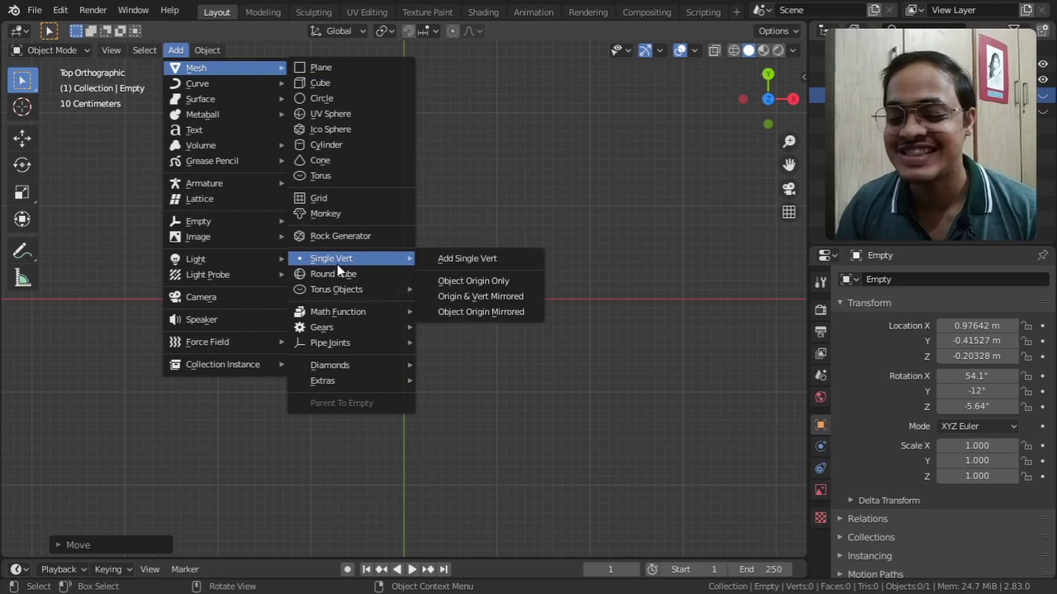
pyautogui.click(489, 301)
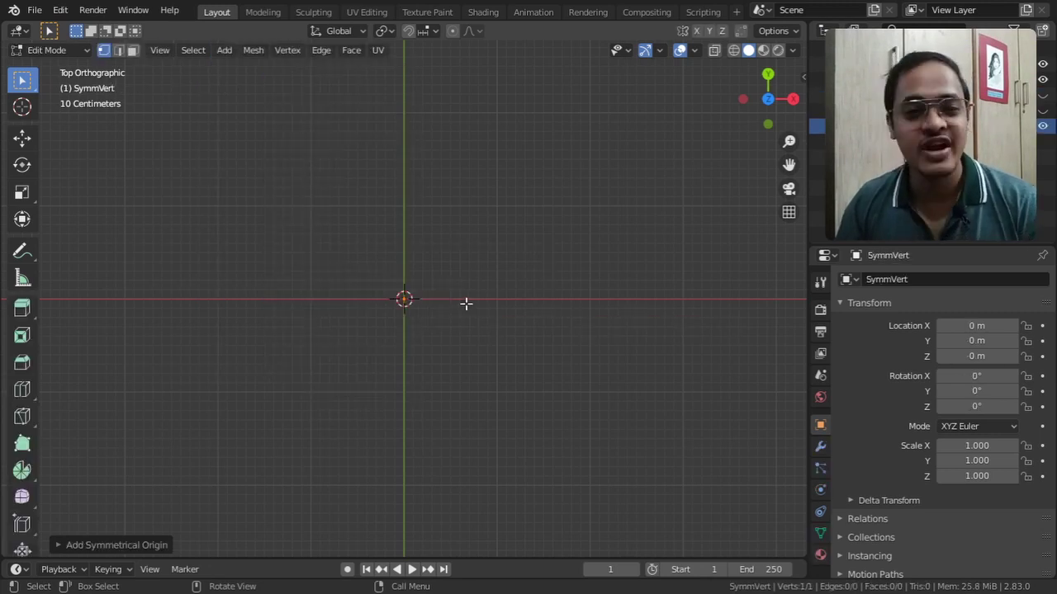
# Extrude the mirrored vertex repeatedly from the origin into a rough, still open wing outline on the negative X side
pyautogui.press('e')
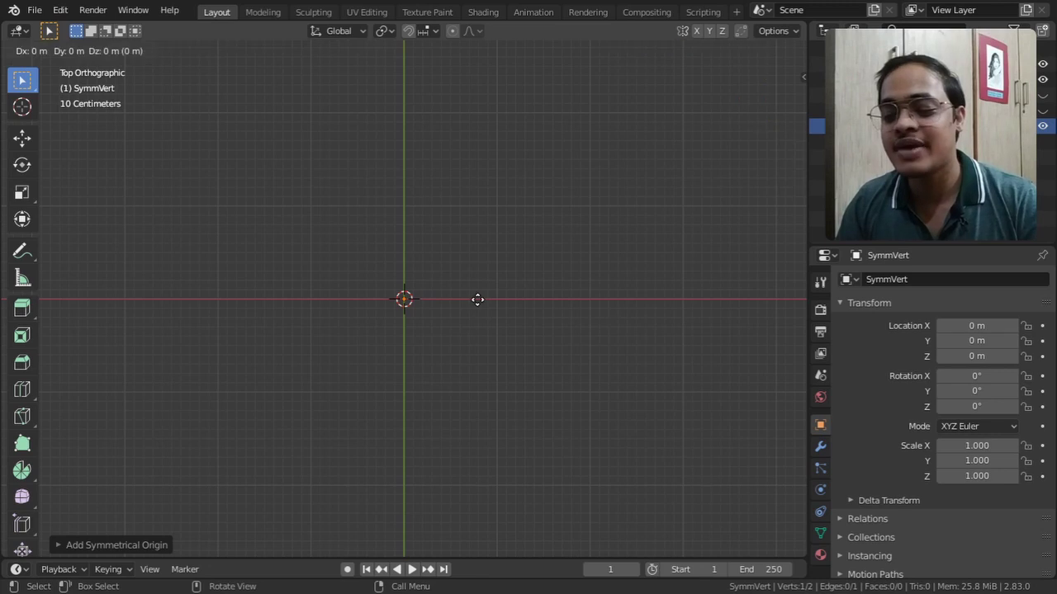
pyautogui.click(442, 246)
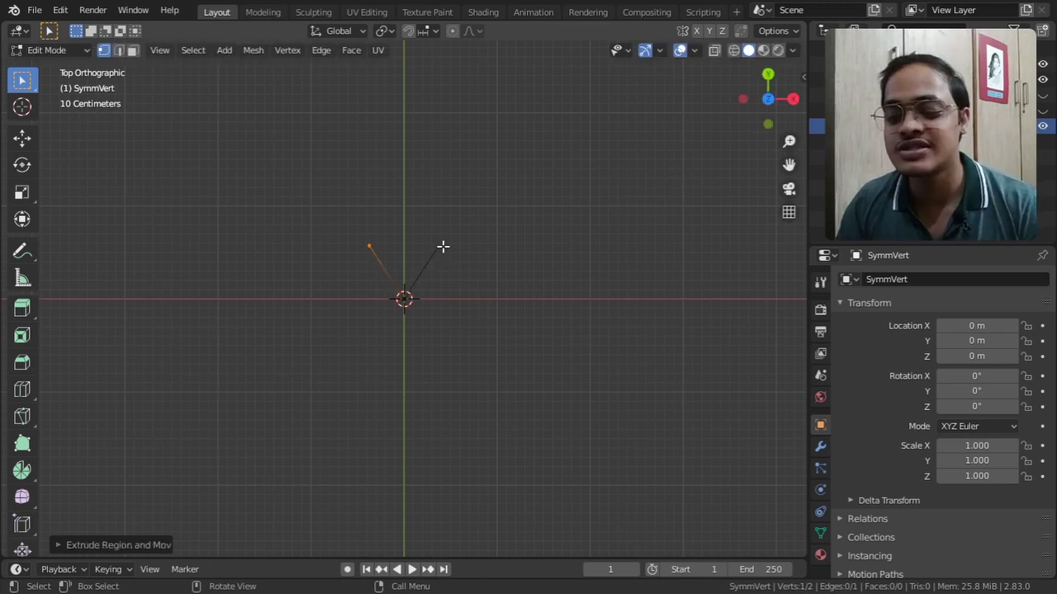
pyautogui.press('e')
pyautogui.click(377, 209)
pyautogui.press('e')
pyautogui.click(293, 219)
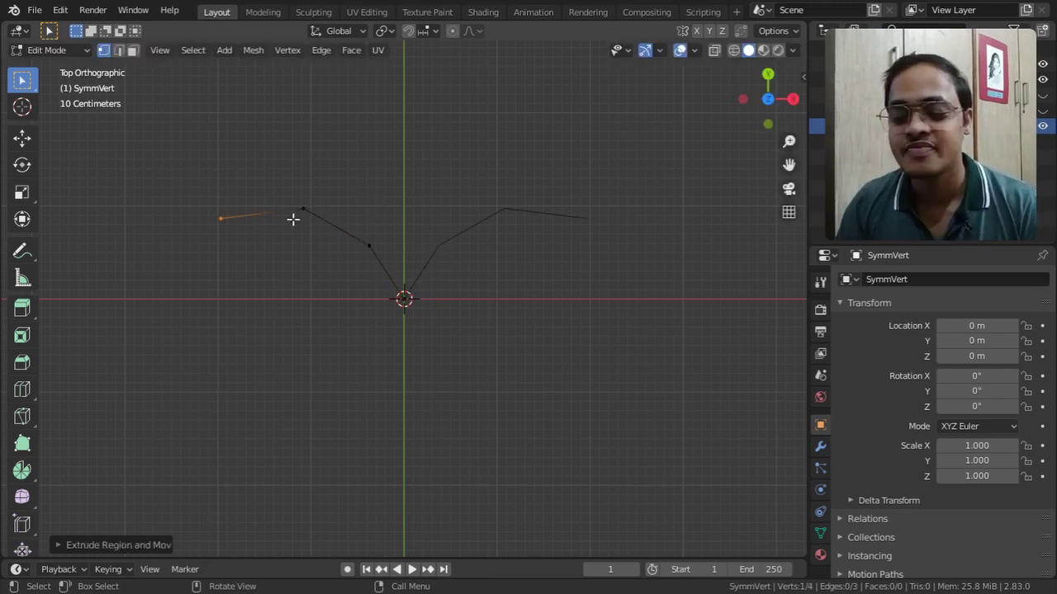
pyautogui.press('e')
pyautogui.click(255, 268)
pyautogui.press('e')
pyautogui.click(223, 325)
pyautogui.press('e')
pyautogui.click(251, 394)
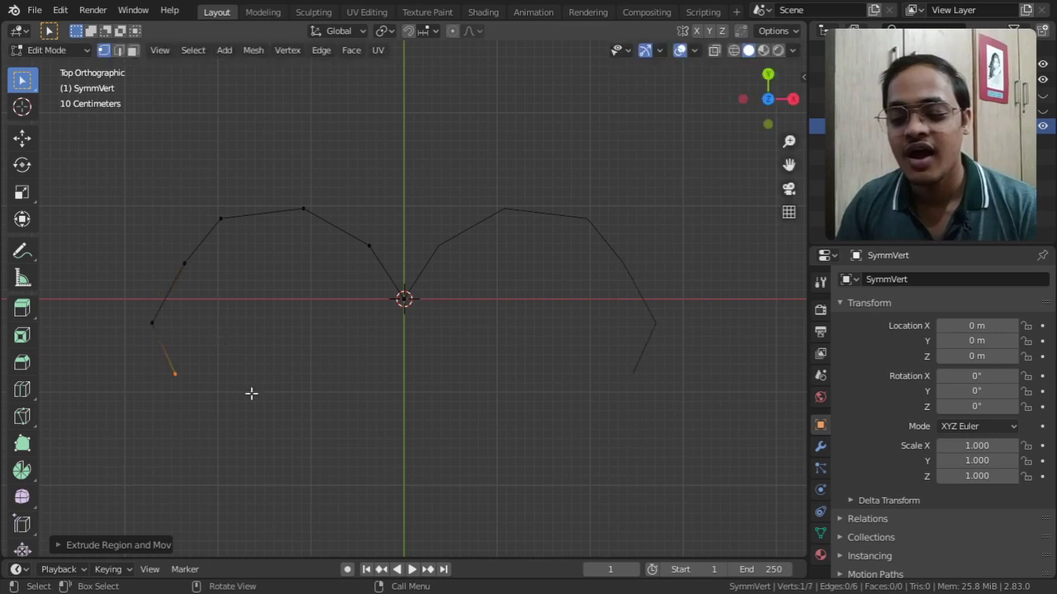
pyautogui.press('e')
pyautogui.click(320, 390)
pyautogui.press('e')
pyautogui.click(377, 383)
pyautogui.press('e')
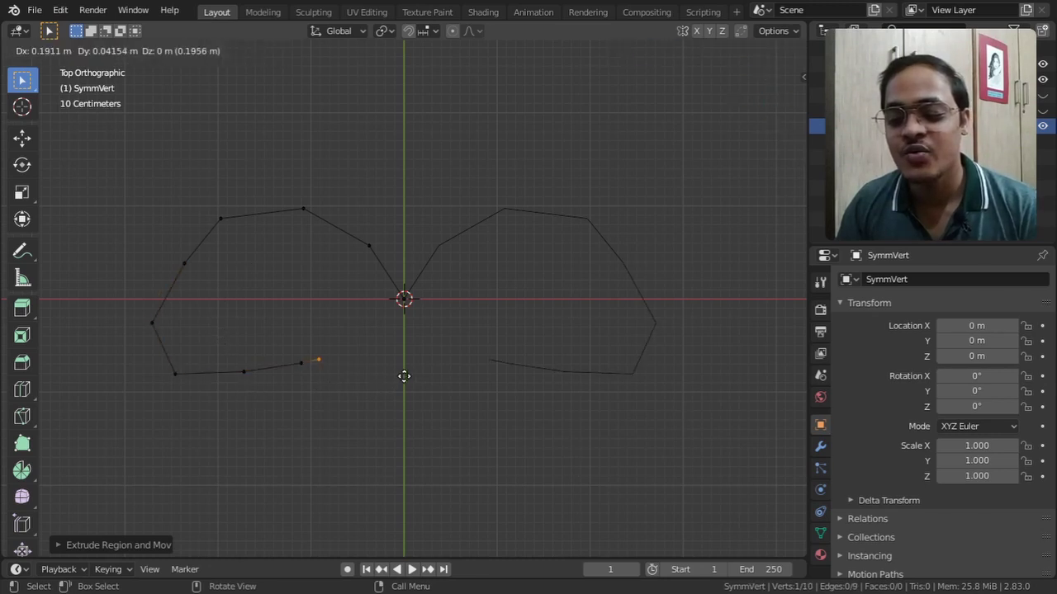
pyautogui.click(404, 377)
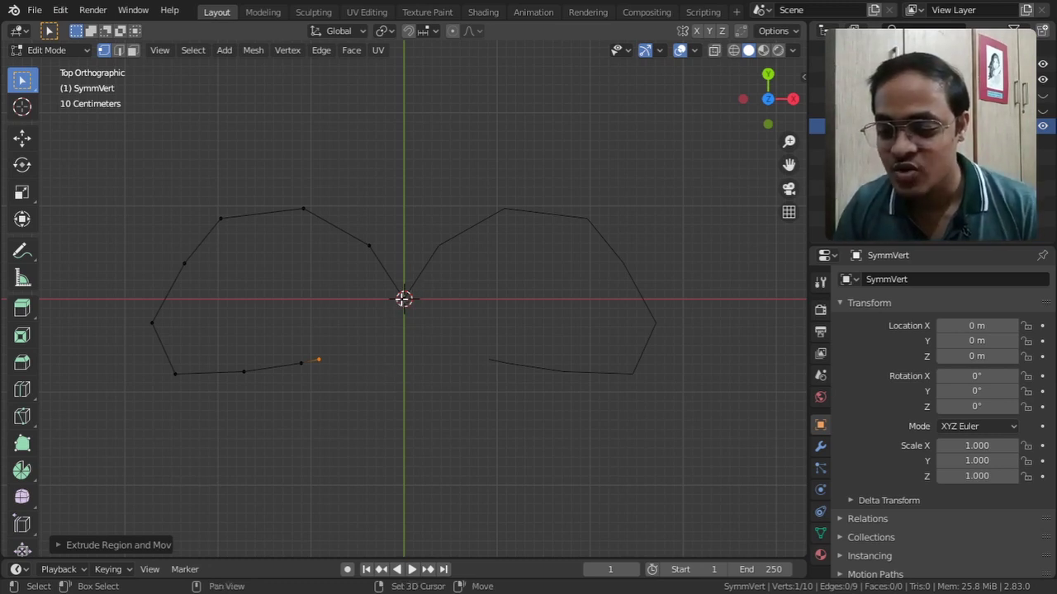
# Close the wing outline with an edge back to the origin vertex and fill the loop with a face
pyautogui.keyDown('shift'); pyautogui.click(403, 300); pyautogui.keyUp('shift')
pyautogui.press('f')
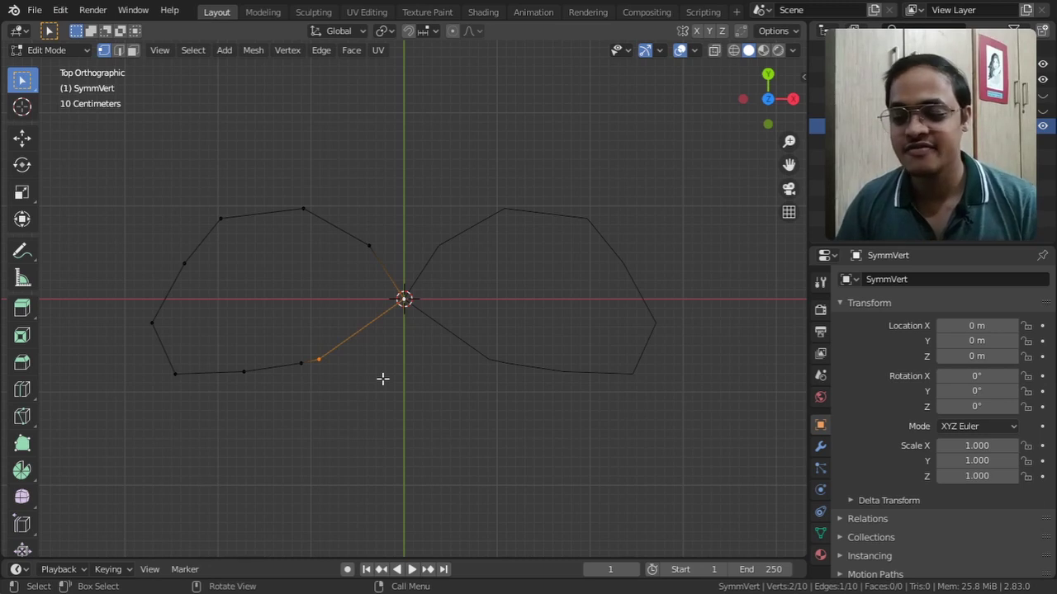
pyautogui.moveTo(111, 153)
pyautogui.mouseDown()
pyautogui.moveTo(273, 346)
pyautogui.moveTo(389, 431)
pyautogui.moveTo(406, 427)
pyautogui.mouseUp()
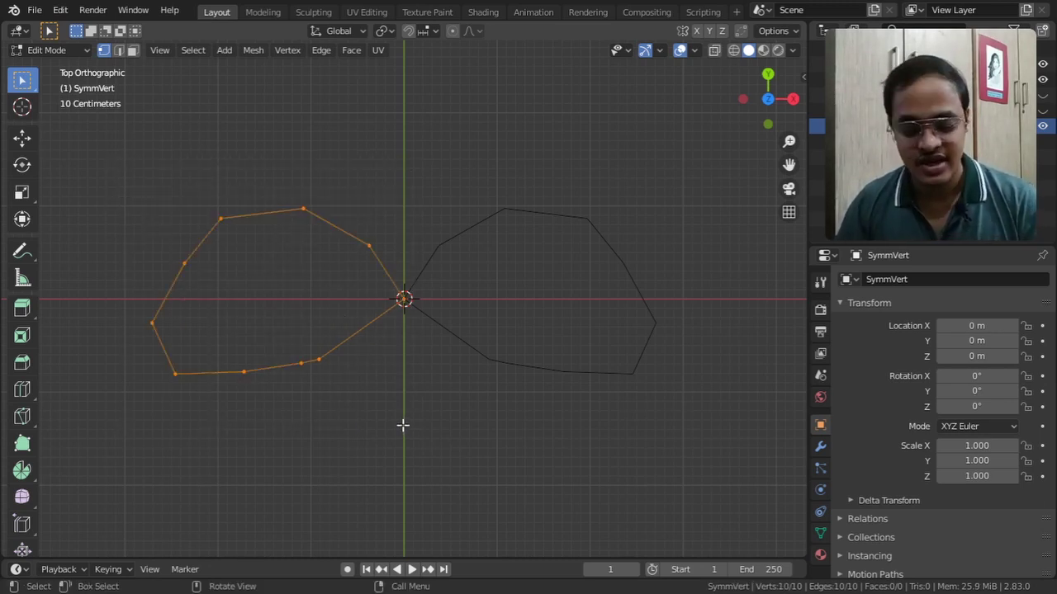
pyautogui.press('f')
pyautogui.moveTo(768, 99)
pyautogui.mouseDown()
pyautogui.moveTo(738, 164)
pyautogui.moveTo(760, 100)
pyautogui.mouseUp()
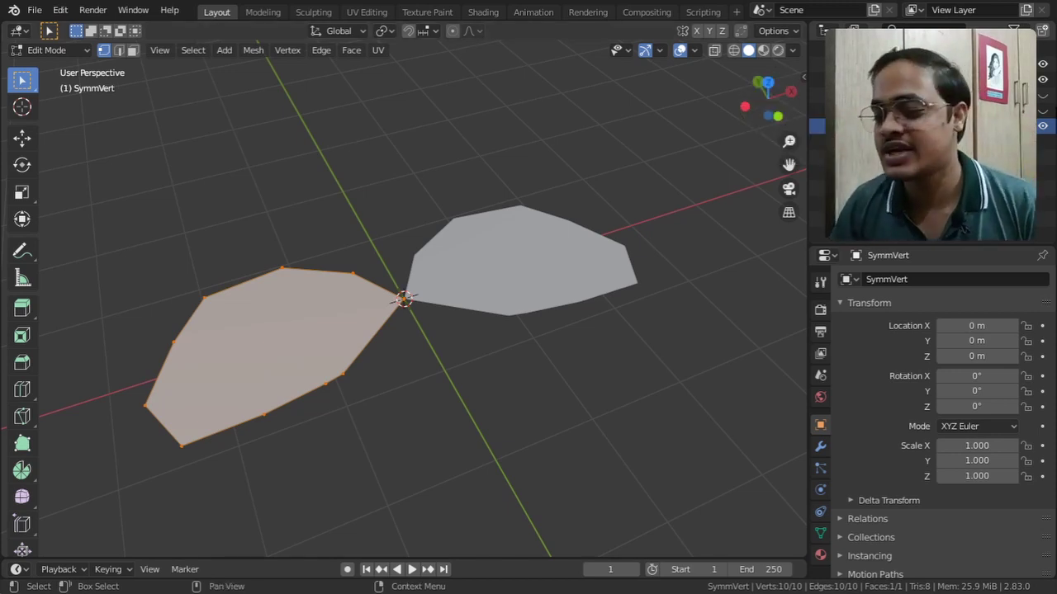
# Hide the rough mirrored wing mesh and show the butterfly reference image again
pyautogui.click(1041, 128)
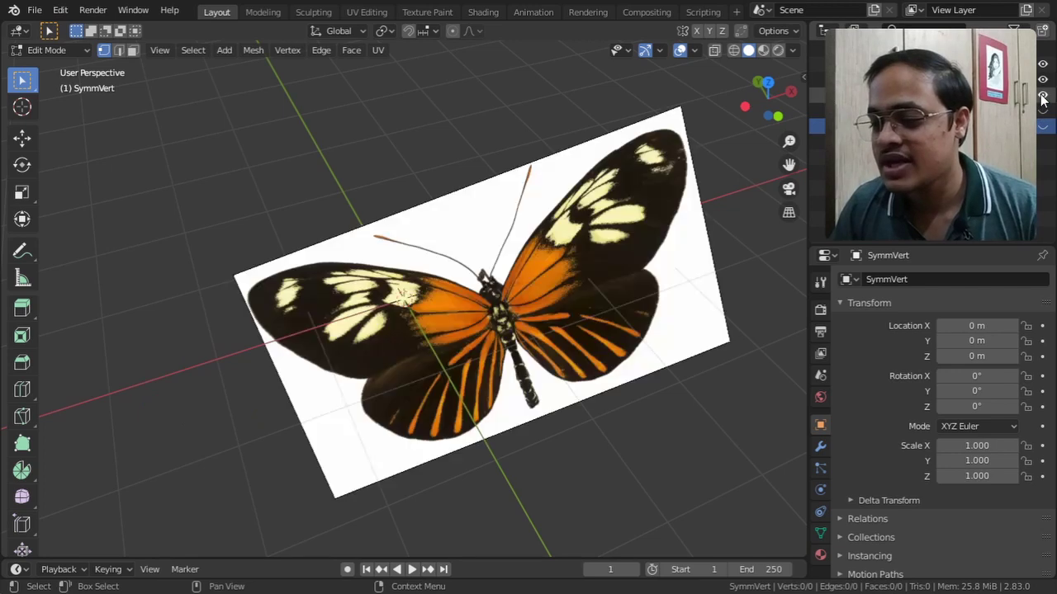
pyautogui.click(1042, 94)
pyautogui.moveTo(764, 111); pyautogui.dragTo(740, 62)
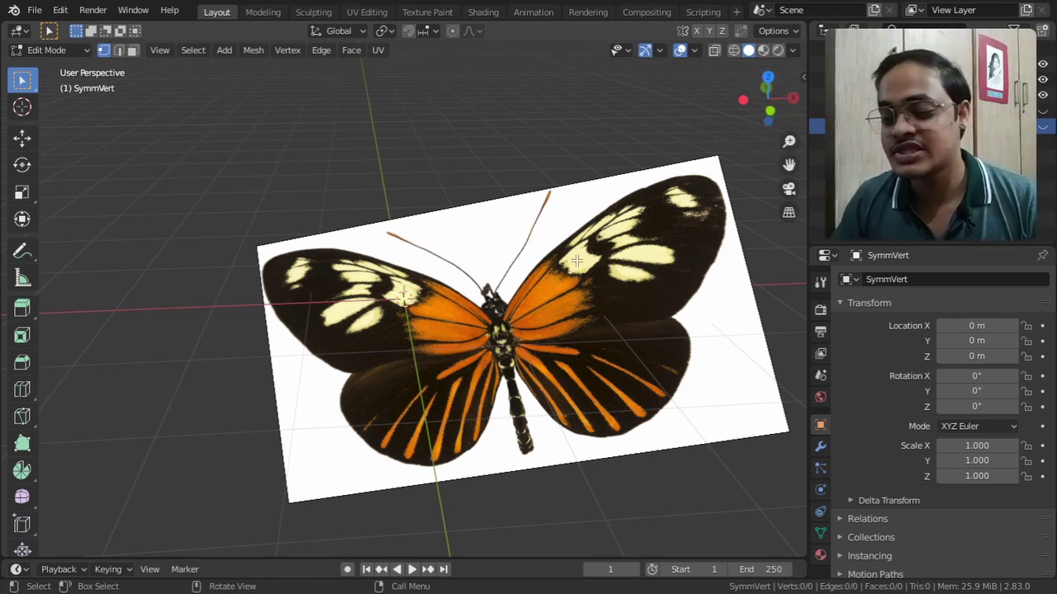
# In Object Mode, clear the reference image's rotation and location, and look at it from the top
pyautogui.press('Tab')
pyautogui.click(552, 254)
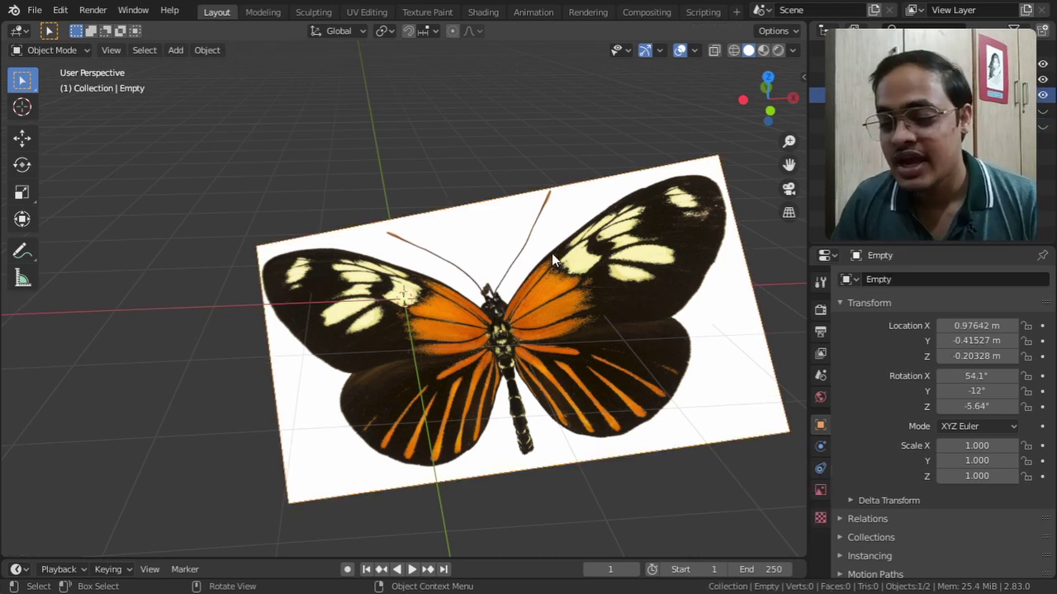
pyautogui.hotkey('alt', 'r')
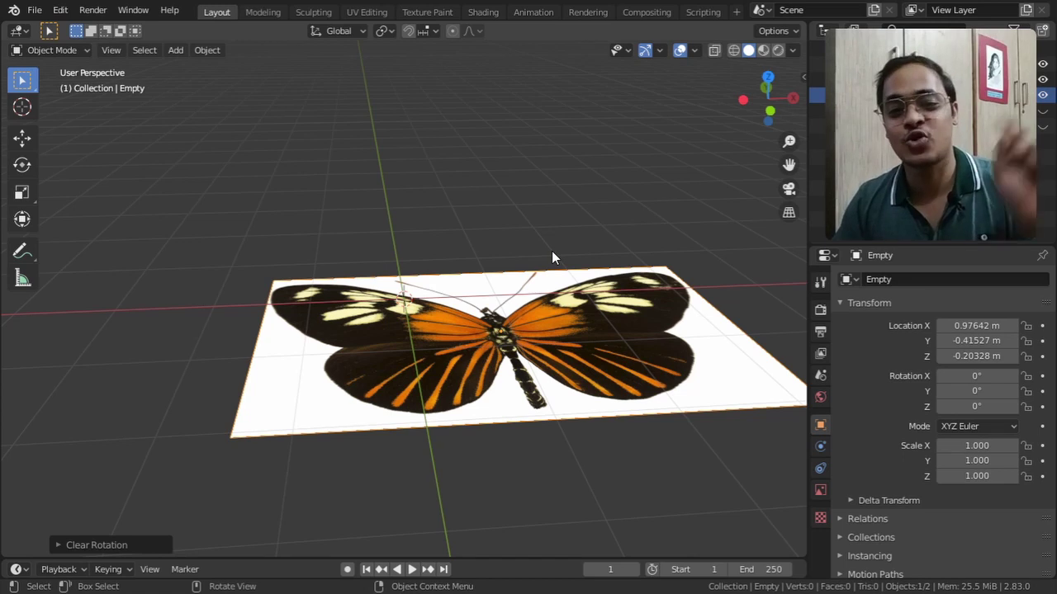
pyautogui.hotkey('alt', 'g')
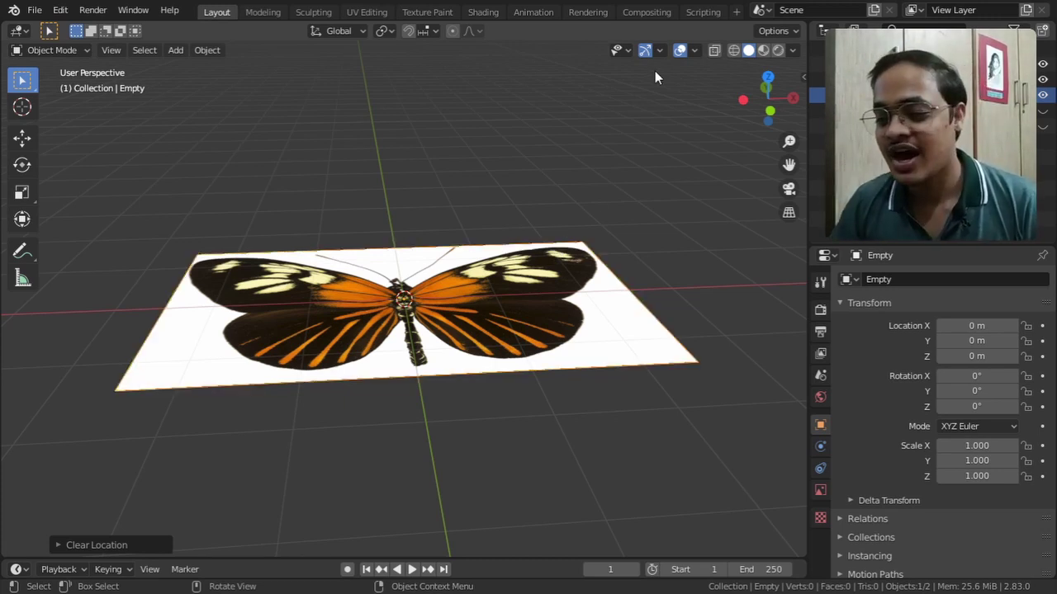
pyautogui.click(768, 77)
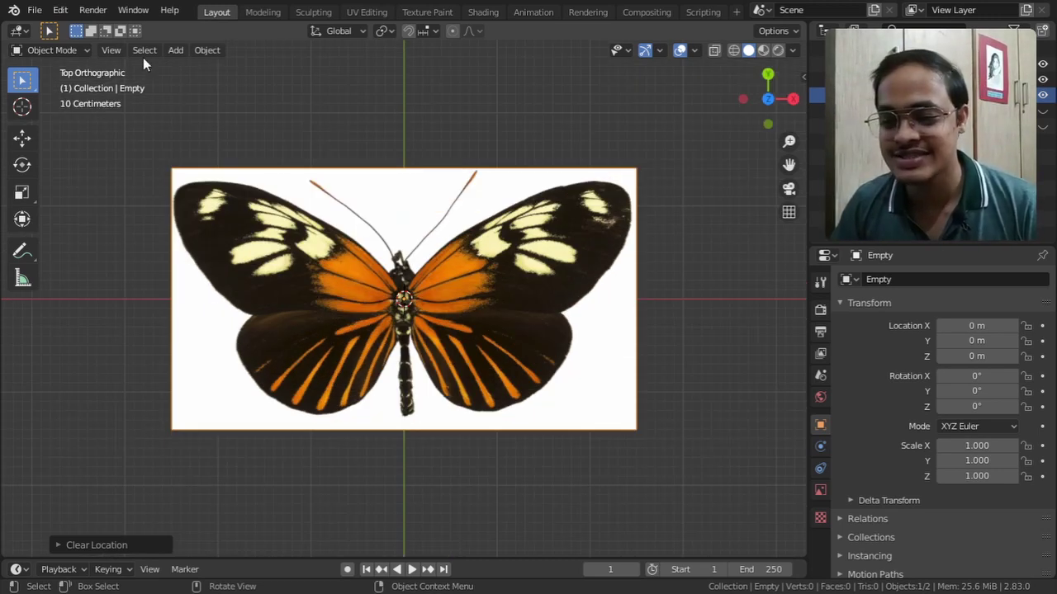
pyautogui.click(175, 50)
pyautogui.moveTo(190, 74)
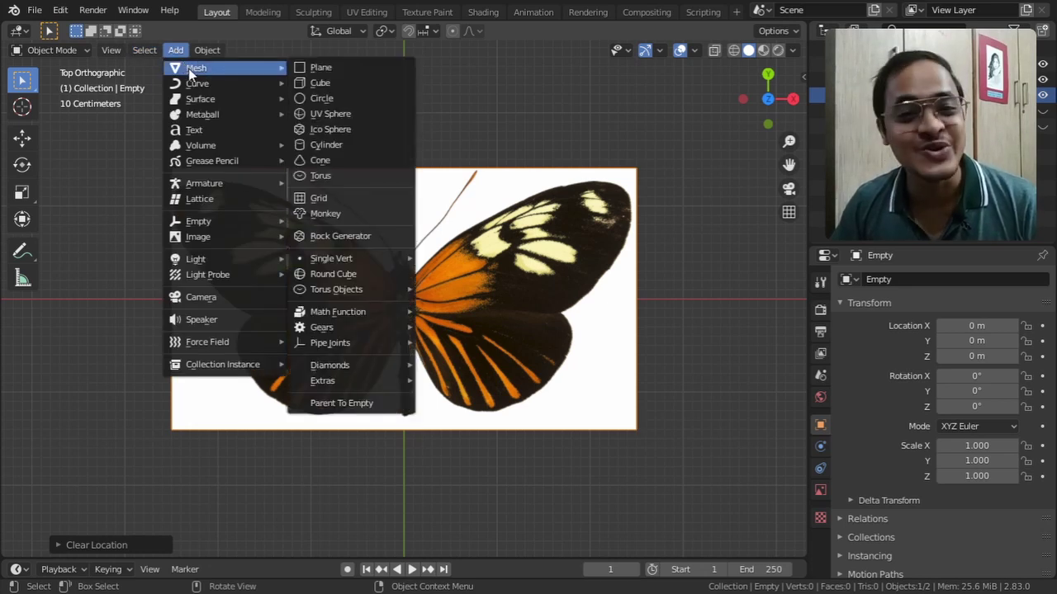
pyautogui.click(332, 237)
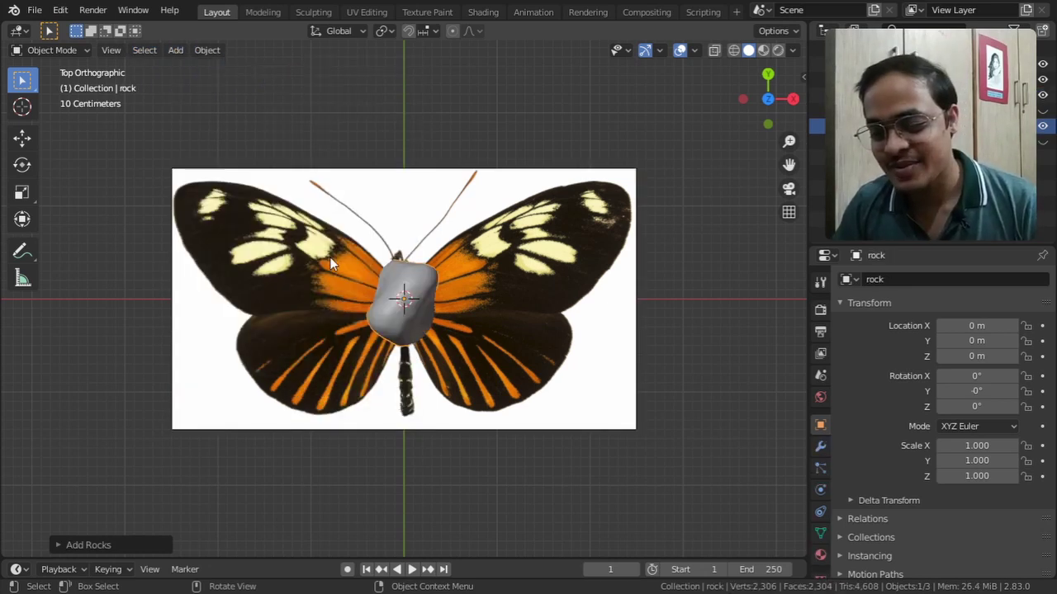
pyautogui.press('Delete')
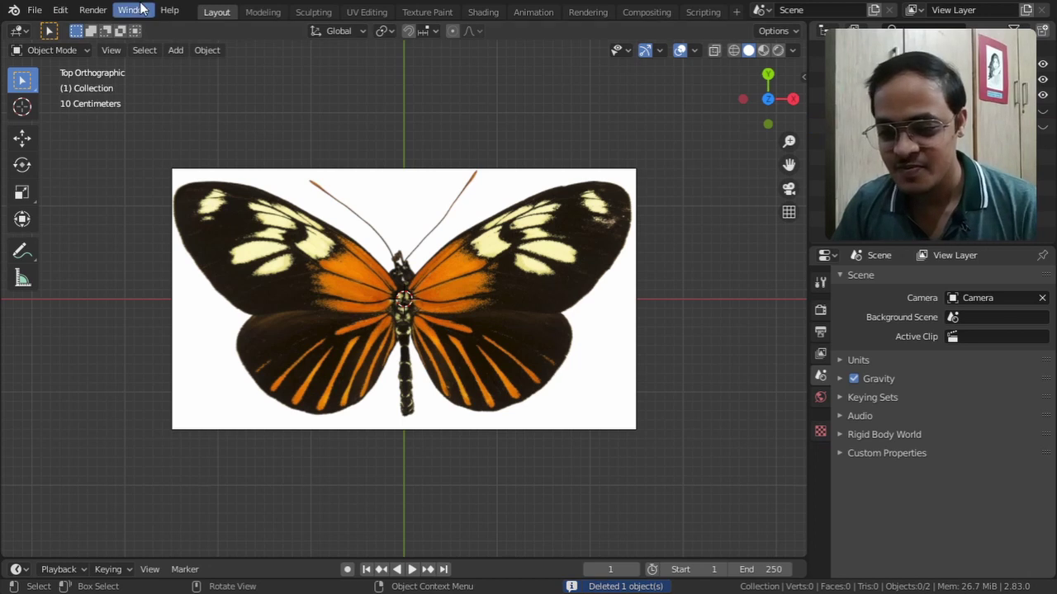
# Add another Origin & Vert Mirrored single vertex and move it to the tip of the butterfly's head
pyautogui.click(175, 50)
pyautogui.moveTo(194, 68)
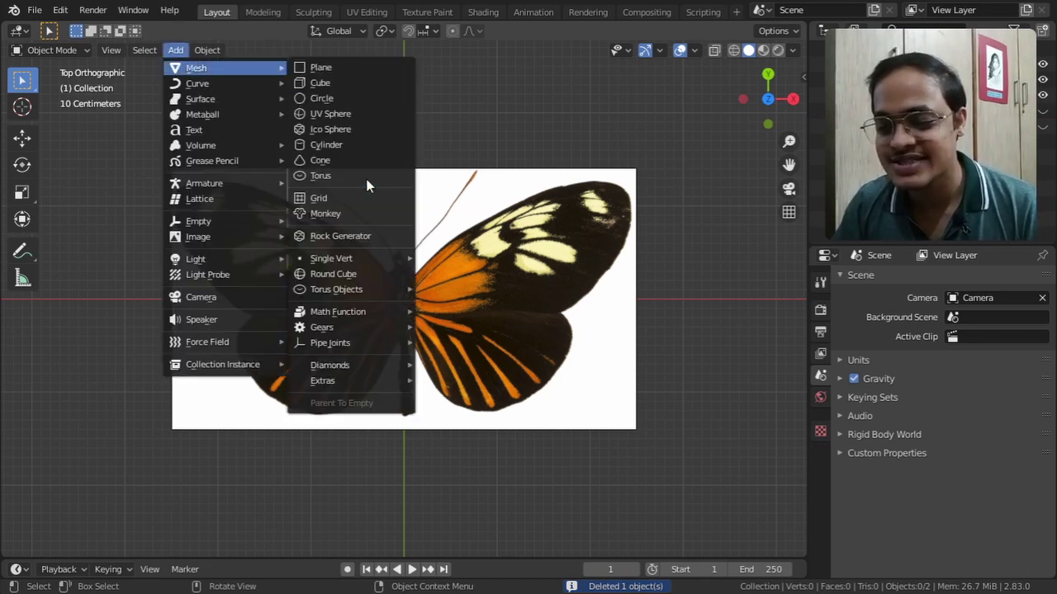
pyautogui.moveTo(381, 257)
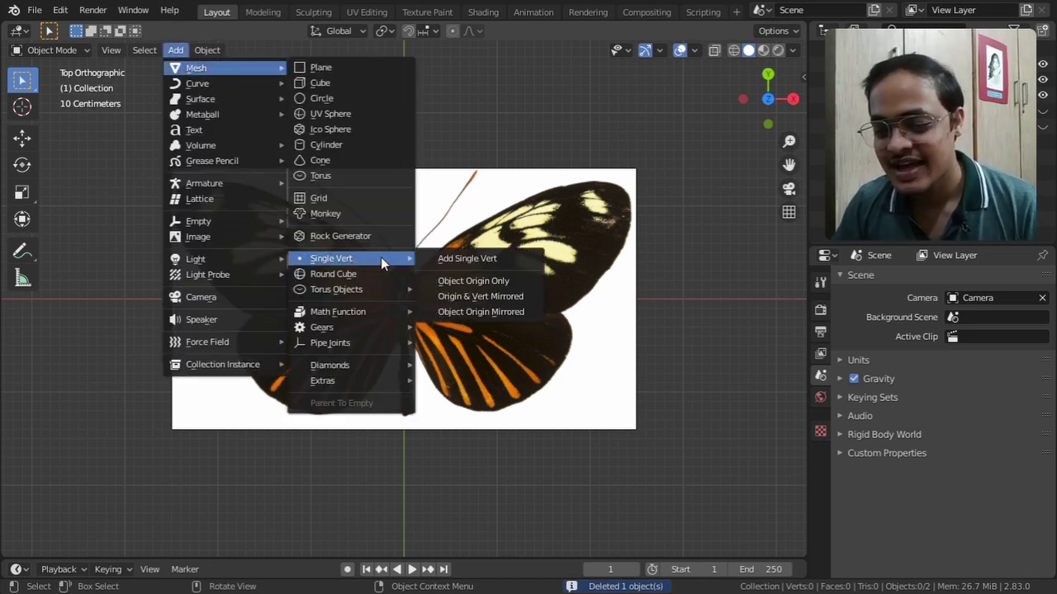
pyautogui.click(448, 295)
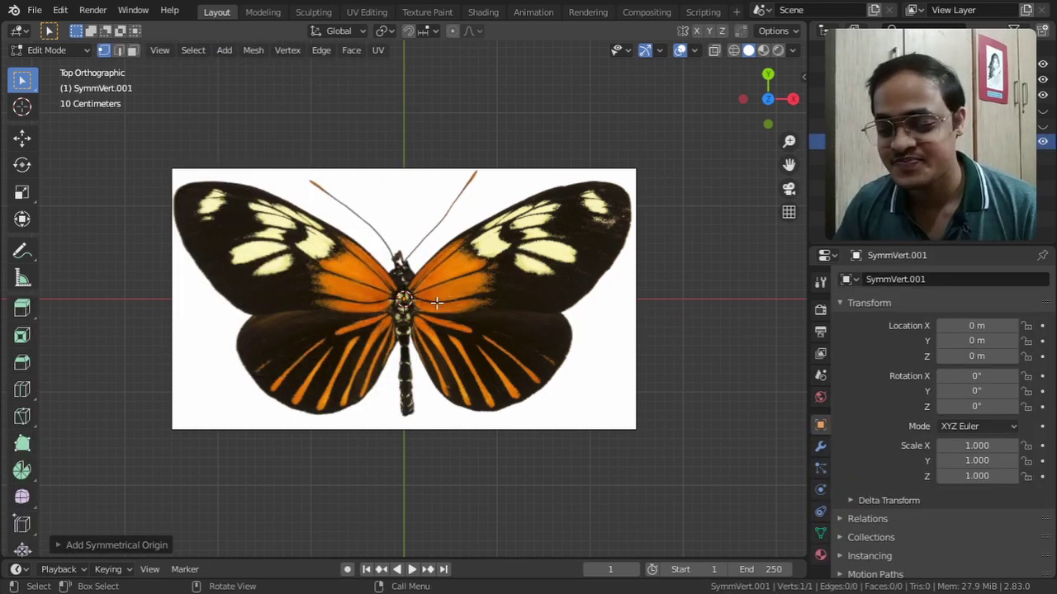
pyautogui.scroll(4, 435, 303)
pyautogui.press('g')
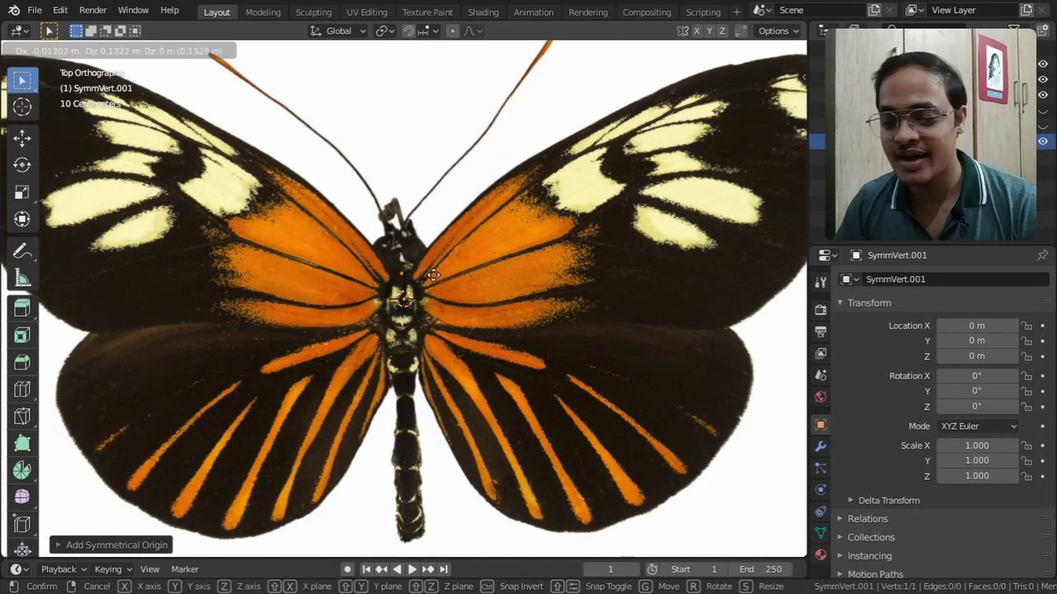
pyautogui.click(423, 207)
# Extrude vertices from the head down to the wing base and along the front edge of the left upper wing
pyautogui.press('e')
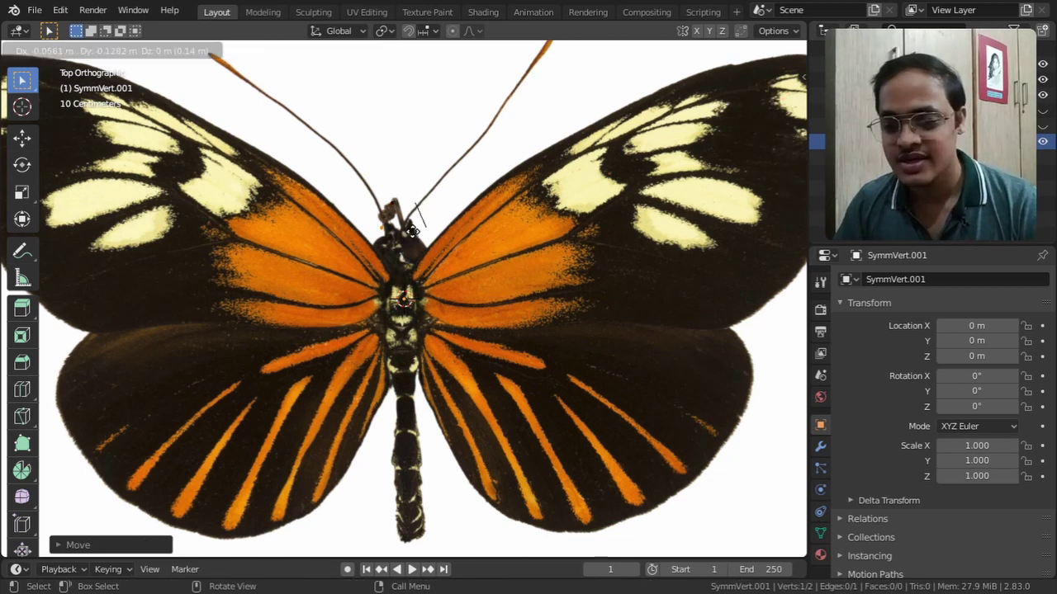
pyautogui.click(415, 239)
pyautogui.press('e')
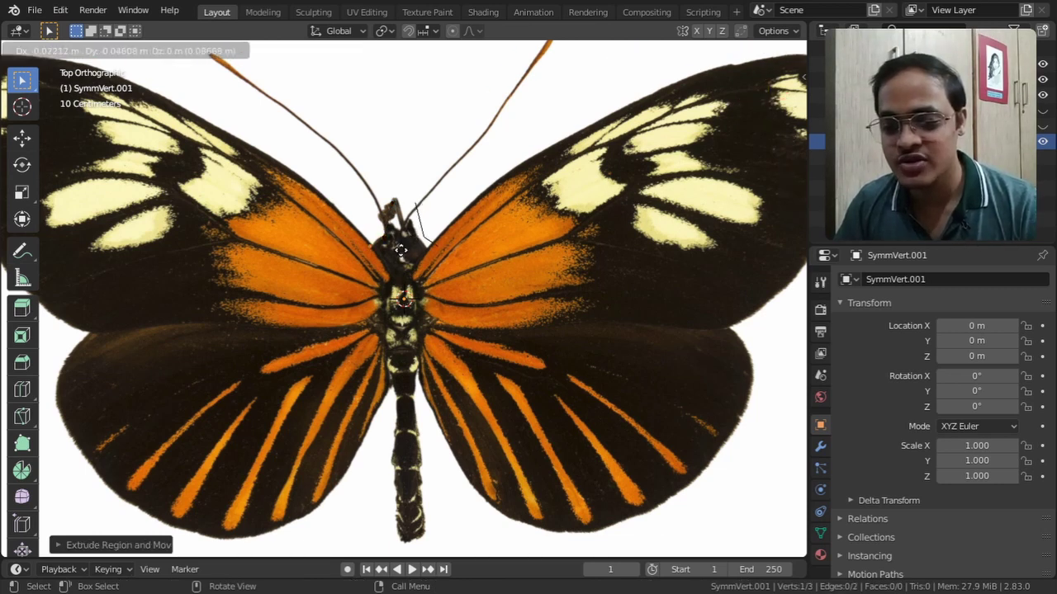
pyautogui.click(401, 247)
pyautogui.press('e')
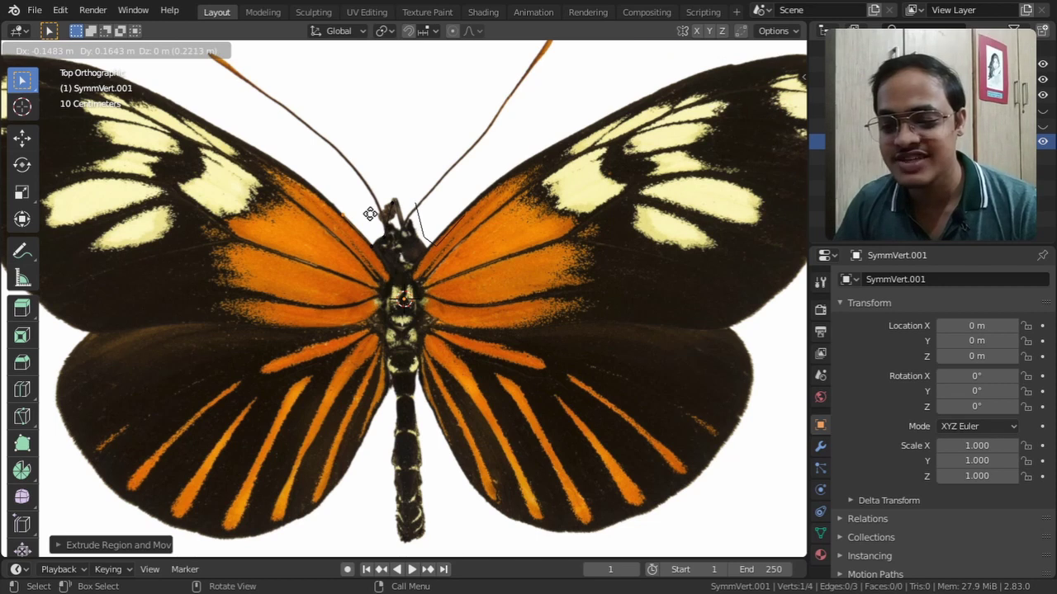
pyautogui.click(369, 214)
pyautogui.press('e')
pyautogui.click(342, 186)
pyautogui.press('e')
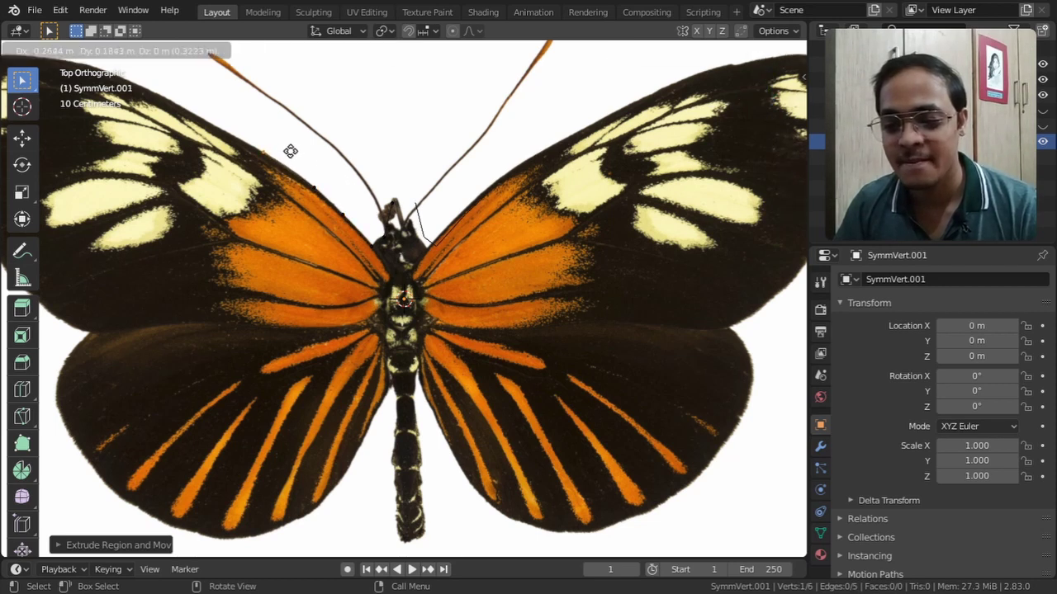
pyautogui.click(290, 150)
# Continue extruding vertices around the left upper wing tip and the lower wing, and down the body to the tail end
pyautogui.press('e')
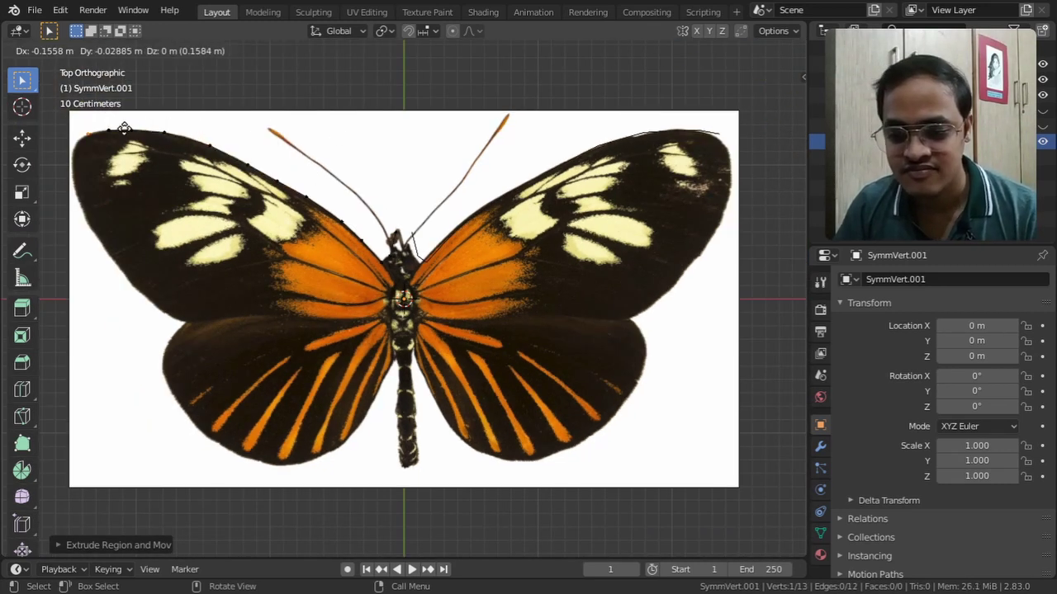
pyautogui.click(146, 256)
pyautogui.press('e')
pyautogui.click(229, 341)
pyautogui.press('e')
pyautogui.click(210, 413)
pyautogui.press('e')
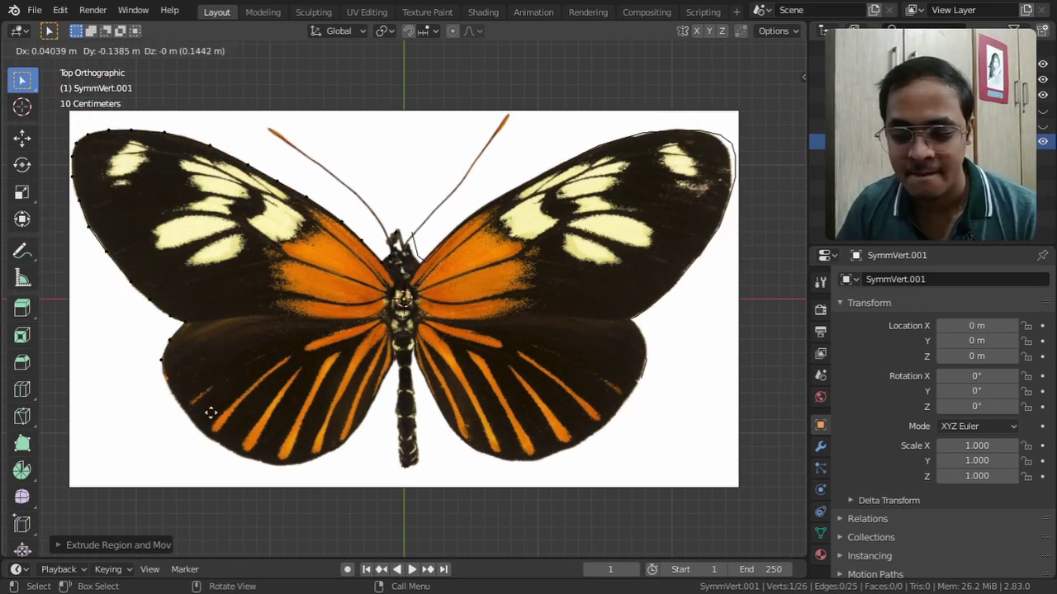
pyautogui.click(281, 487)
pyautogui.press('e')
pyautogui.click(388, 466)
pyautogui.press('e')
pyautogui.click(400, 388)
pyautogui.press('e')
pyautogui.click(438, 498)
pyautogui.press('e')
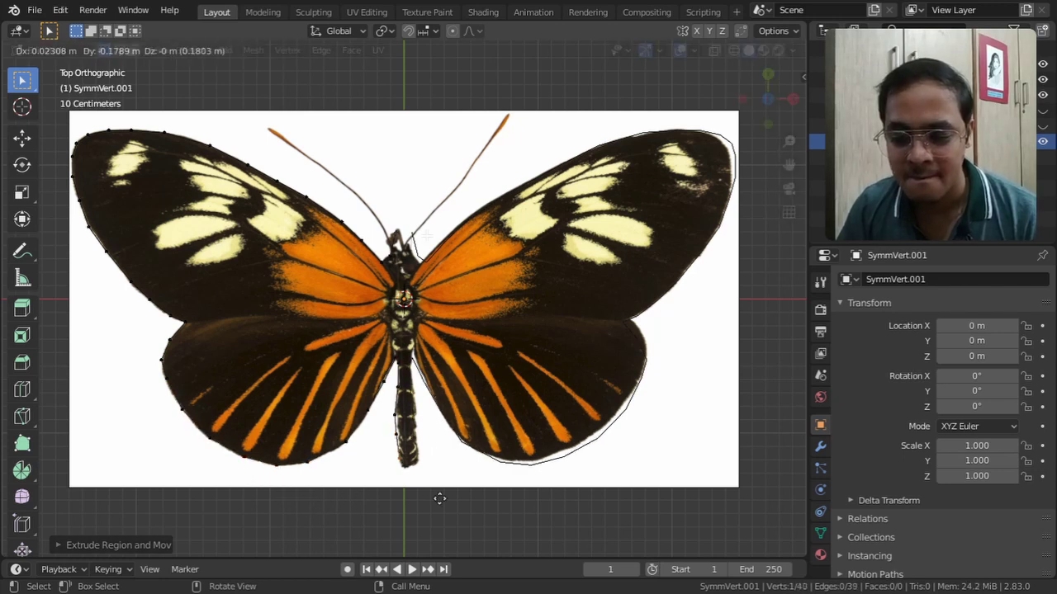
# Close the butterfly half outline with an edge between tail and head, and fill the whole loop with a face
pyautogui.click(426, 237)
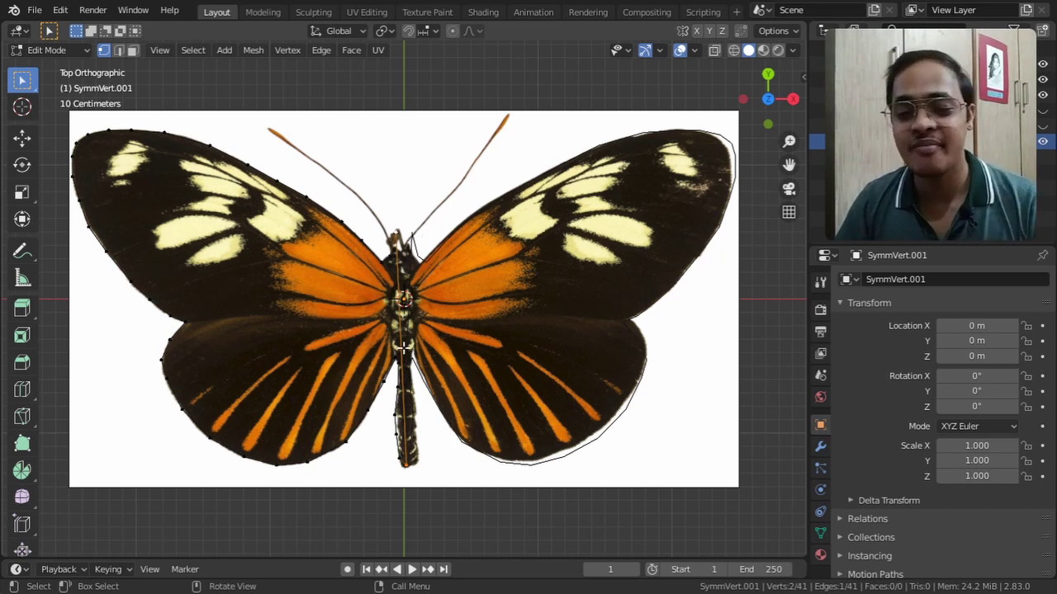
pyautogui.moveTo(768, 99); pyautogui.dragTo(747, 134)
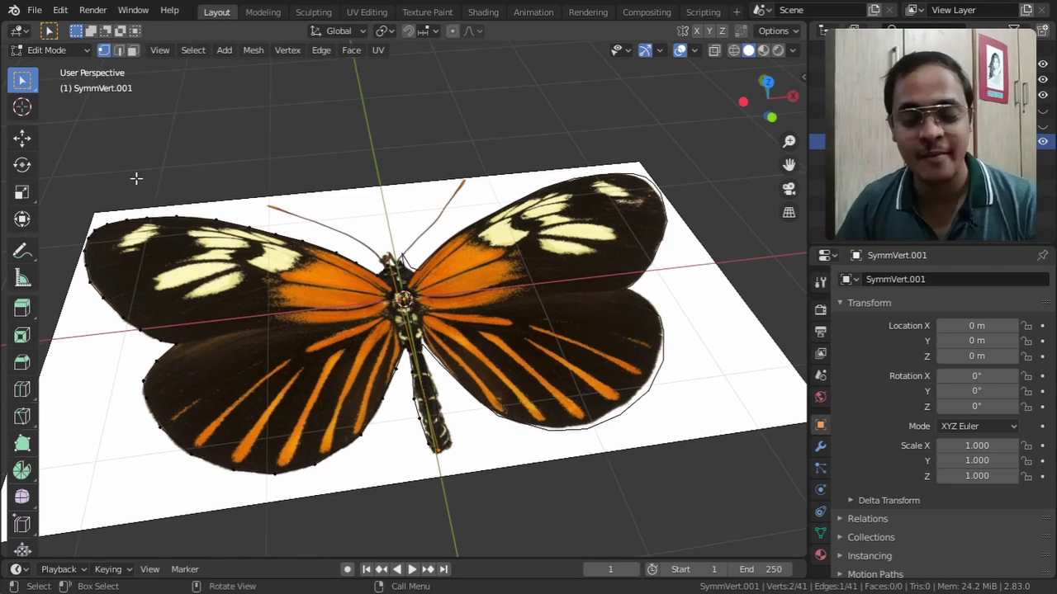
pyautogui.press('a')
pyautogui.press('f')
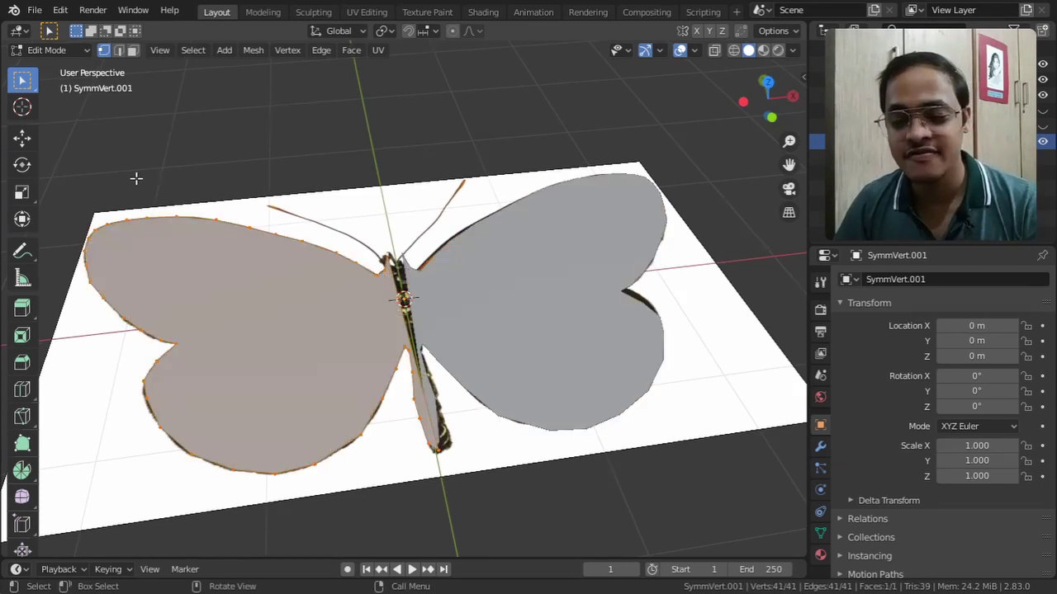